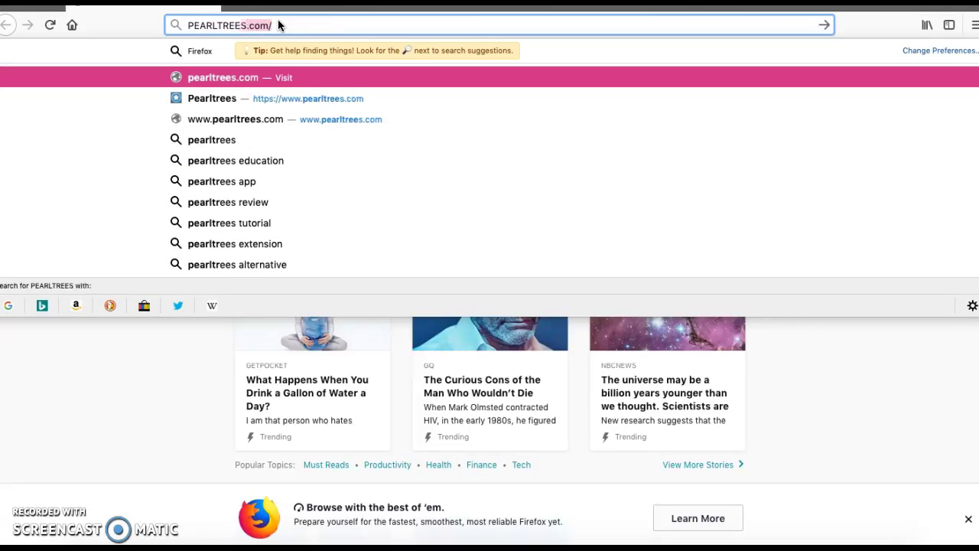
Open pearltrees.com and go to the e-mail and password fields of the account creation form
key("Return")
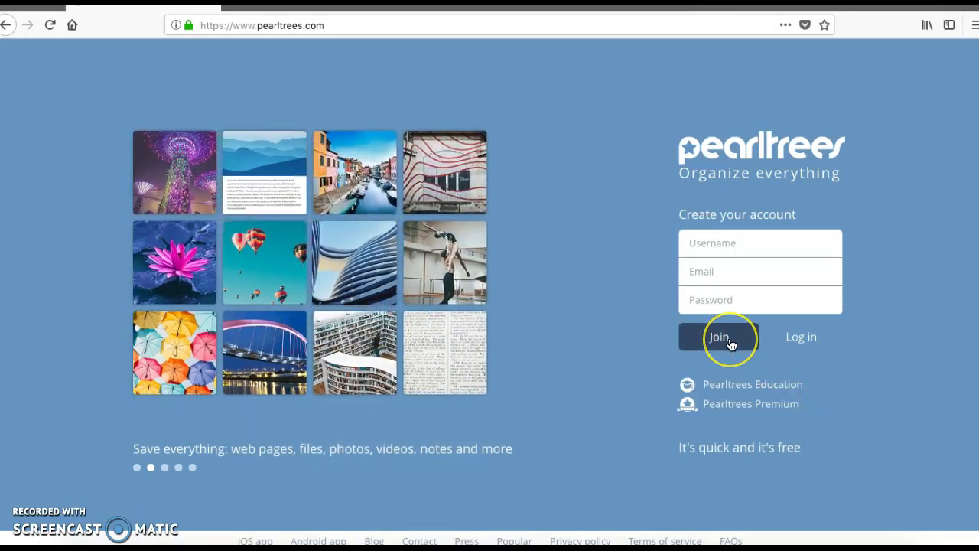
left_click(726, 271)
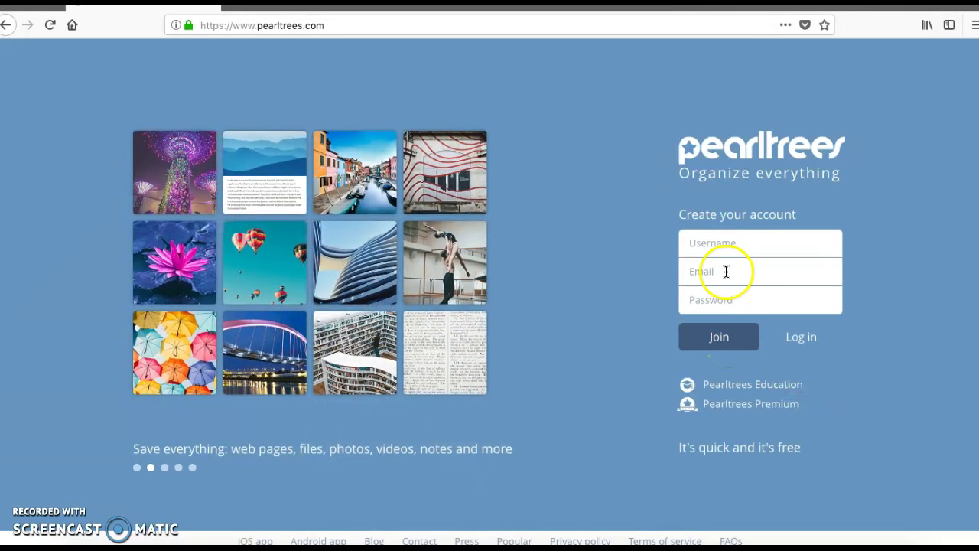
left_click(719, 298)
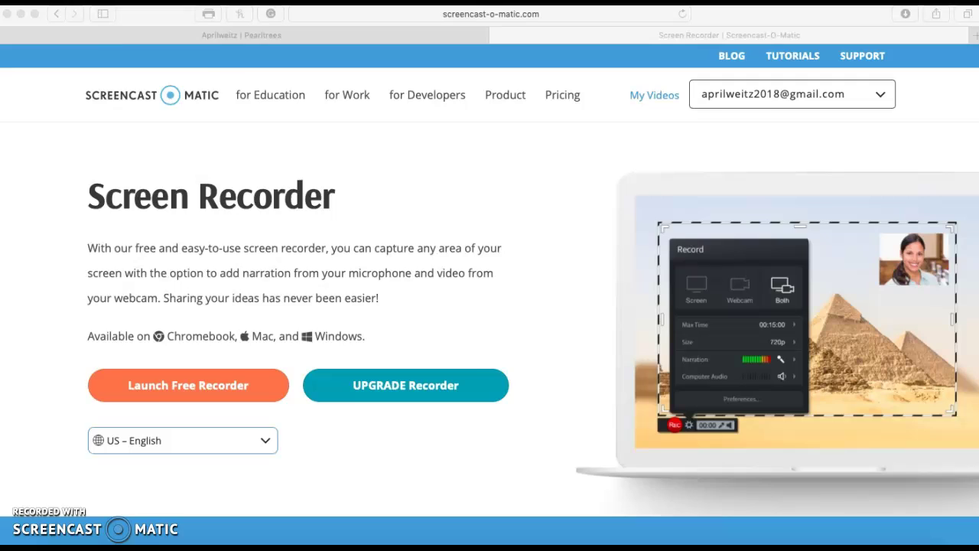
Switch to the signed-in Pearltrees home collection in Safari, view its related collections, and return to the home collection
left_click(248, 35)
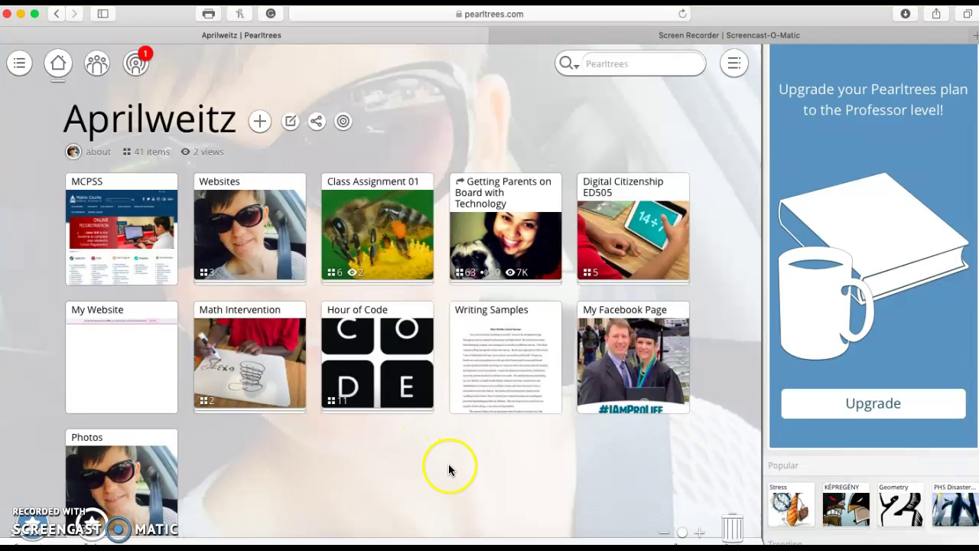
scroll(434, 475, "down", 1)
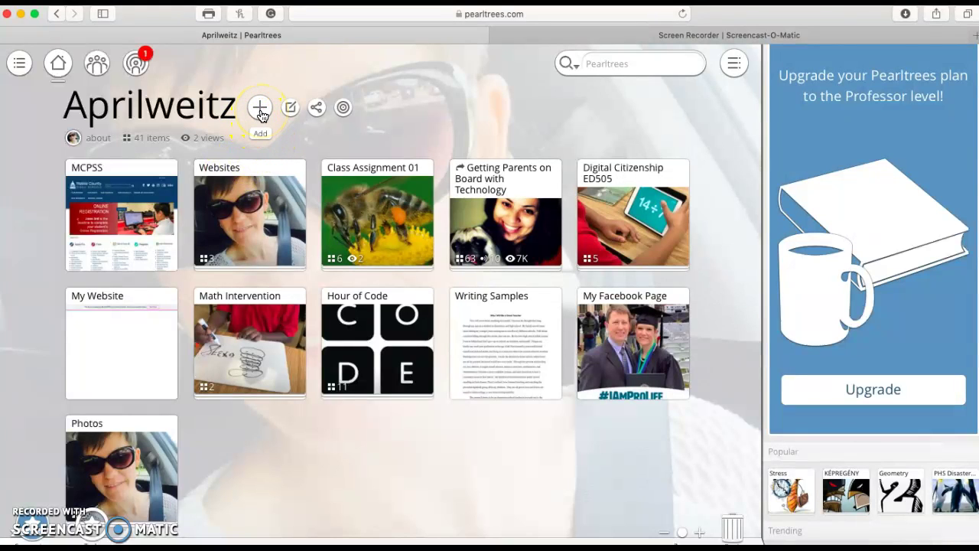
left_click(346, 114)
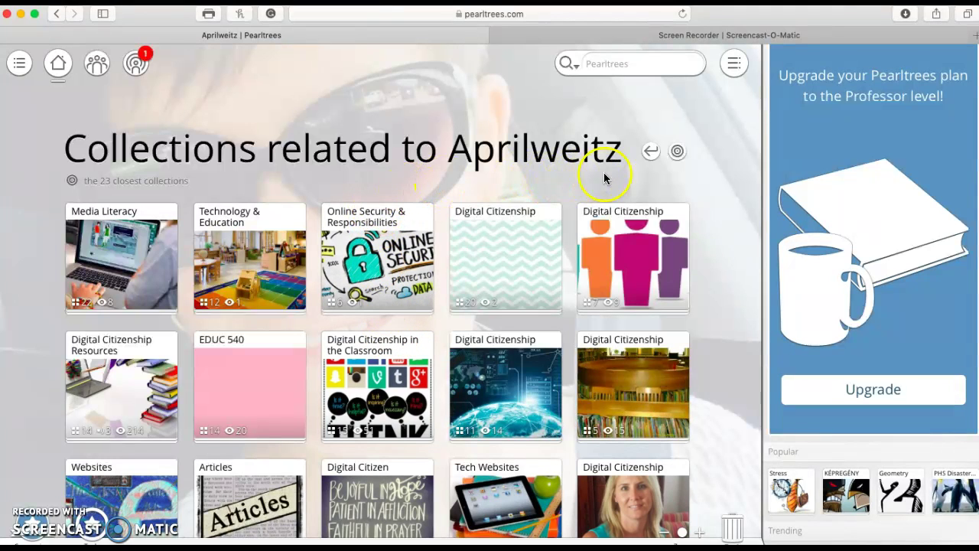
left_click(651, 155)
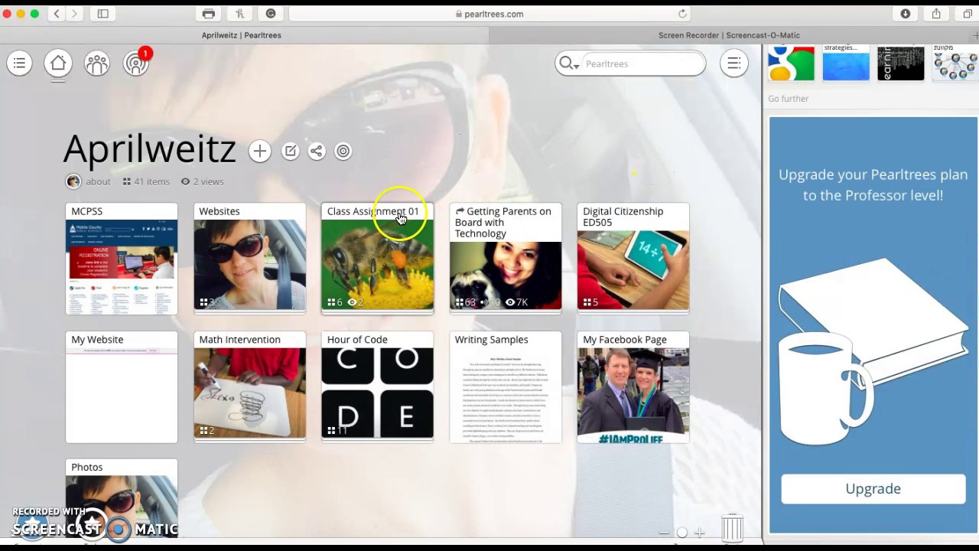
View the sharing options for the home collection and close them
scroll(417, 140, "down", 1)
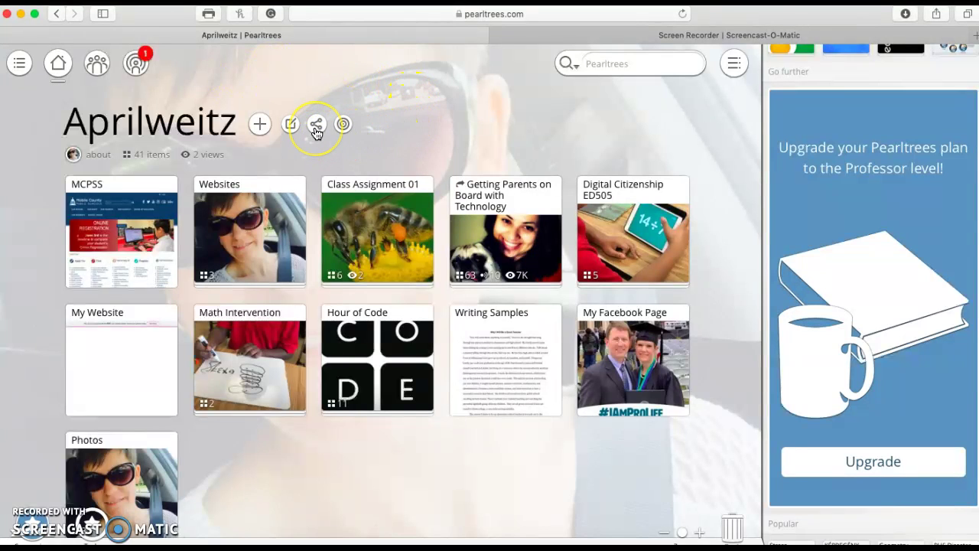
left_click(316, 124)
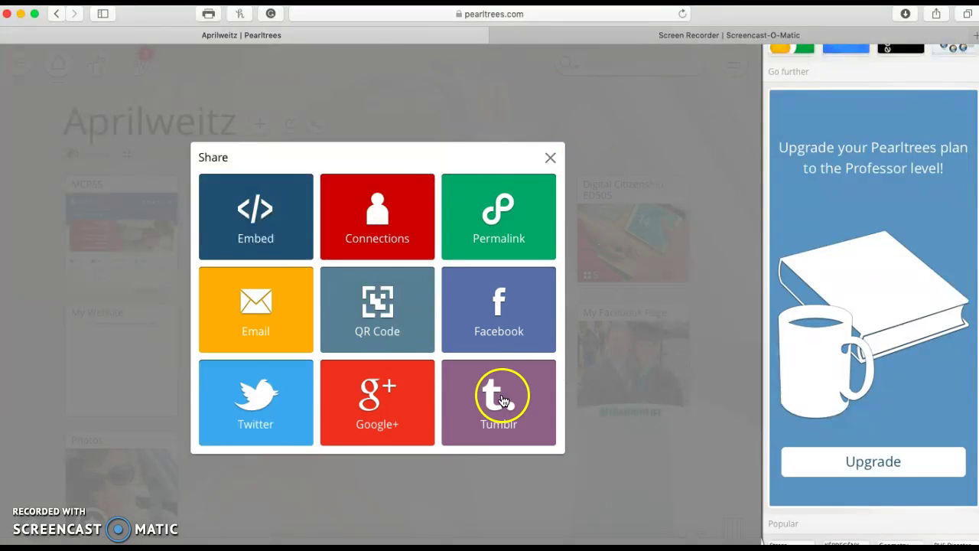
left_click(550, 157)
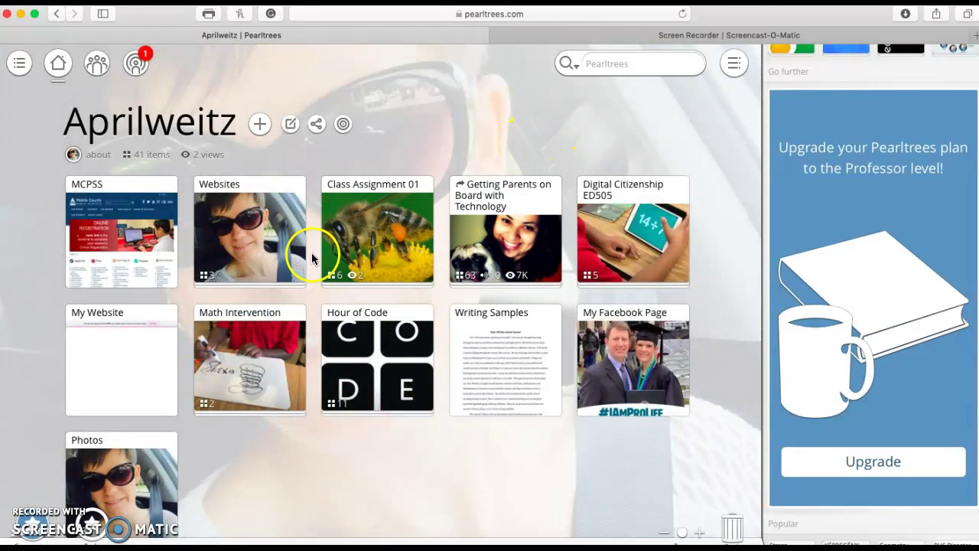
Open the MCPSS web page item, view its editing options, and return to the home collection
left_click(160, 221)
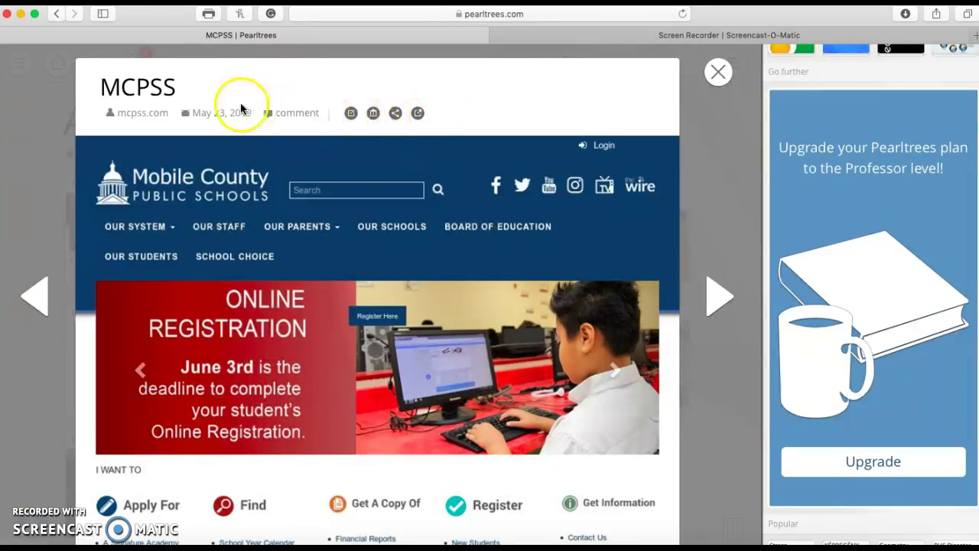
left_click(353, 115)
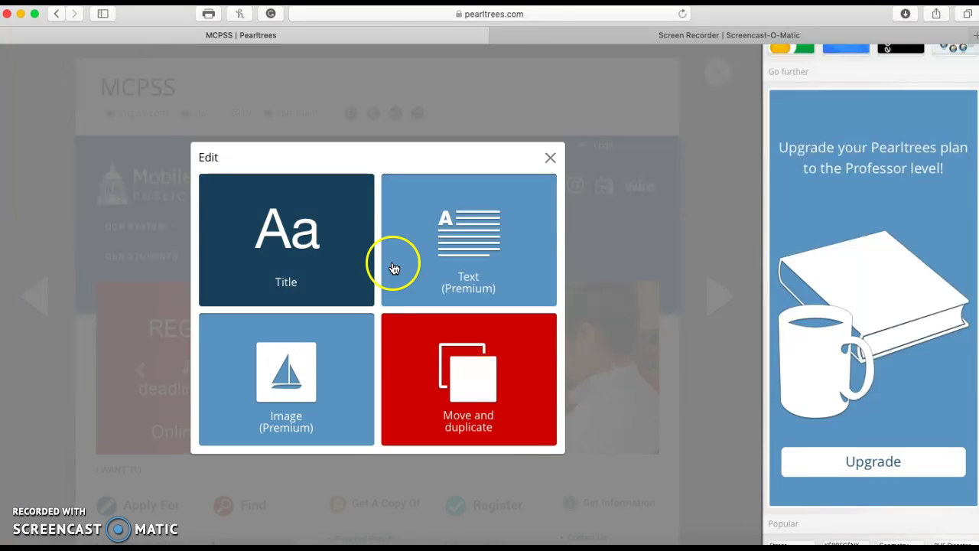
left_click(549, 157)
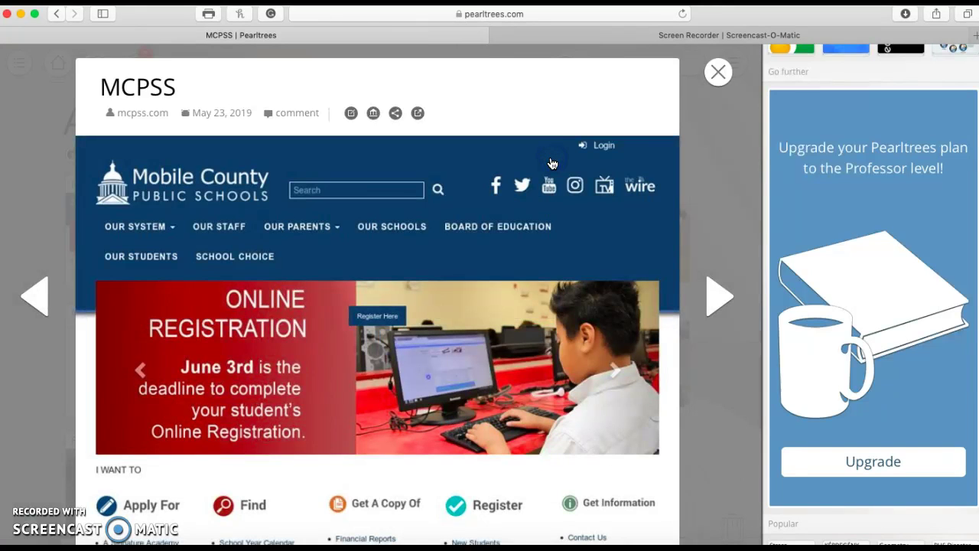
left_click(719, 73)
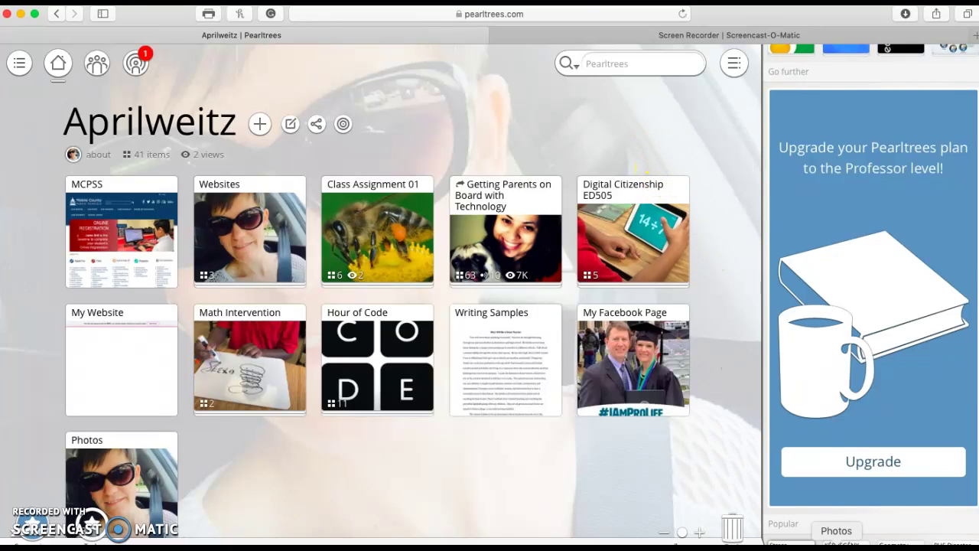
Switch to Photos, view the Pearltrees mobile app screenshots from Import back to the home collection, and minimise the window
left_click(836, 541)
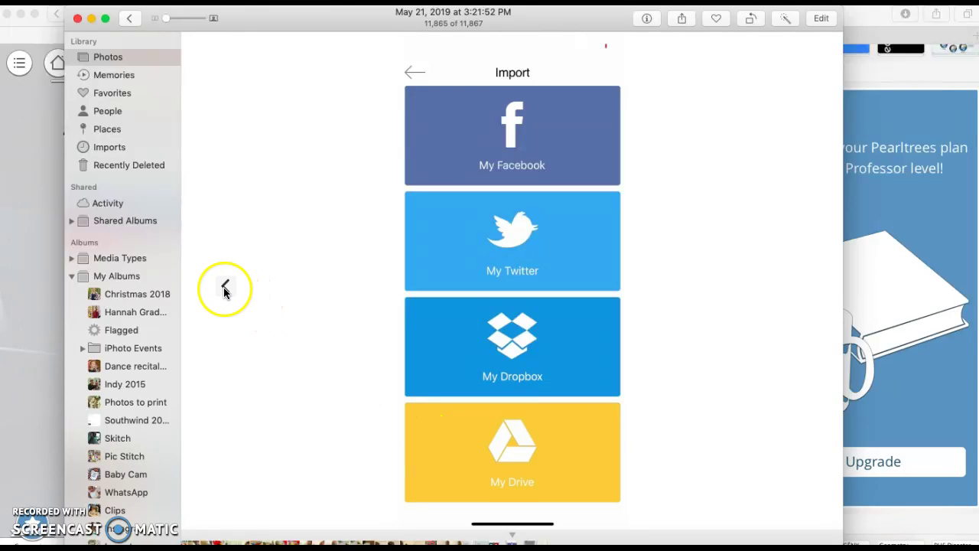
left_click(227, 288)
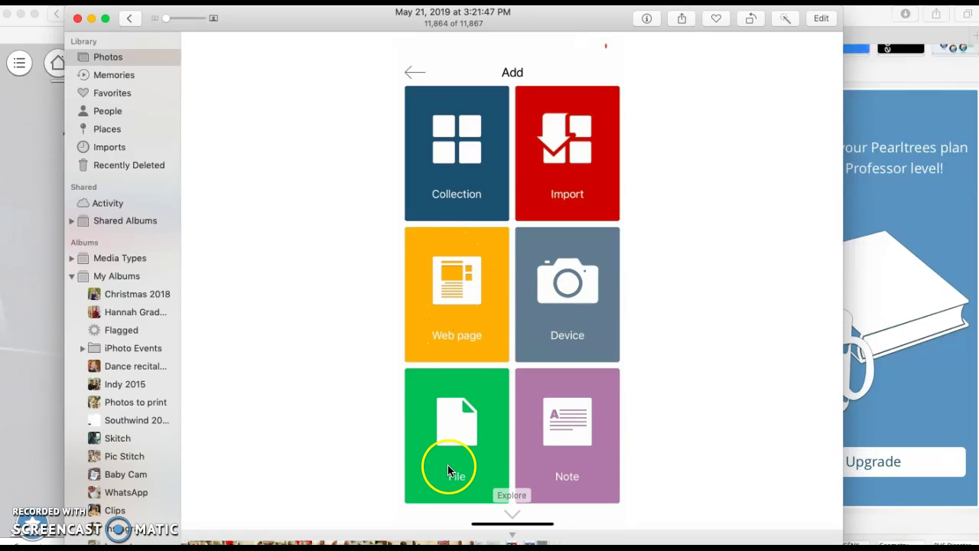
mouse_move(219, 256)
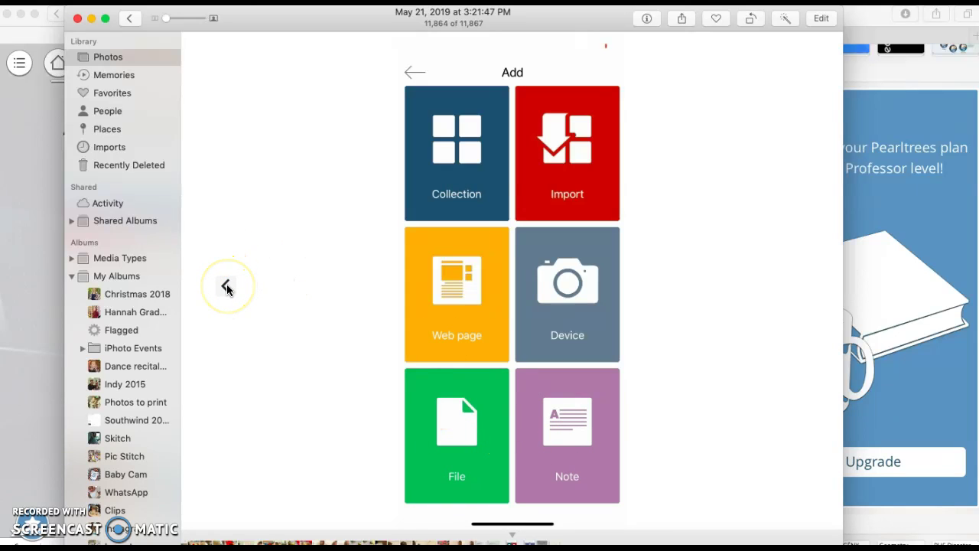
left_click(226, 287)
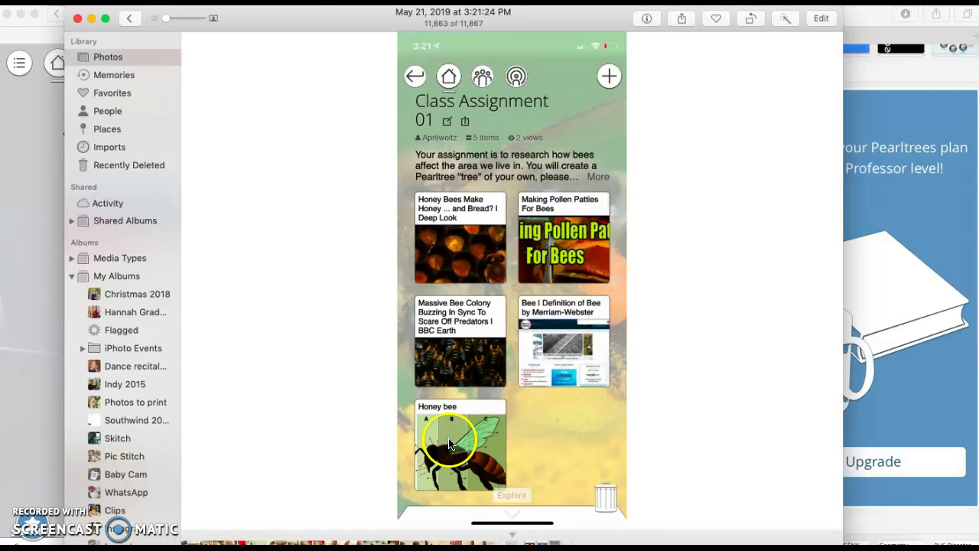
left_click(226, 287)
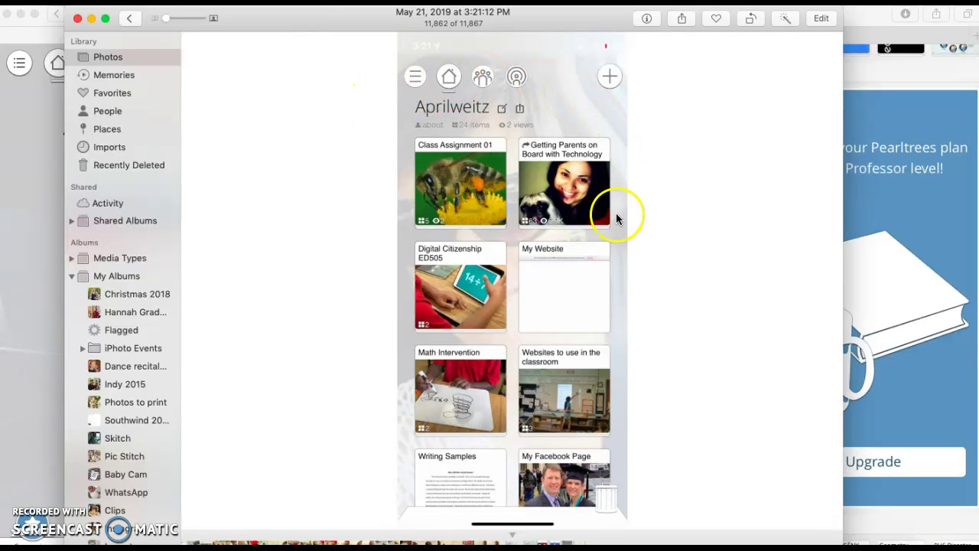
left_click(91, 18)
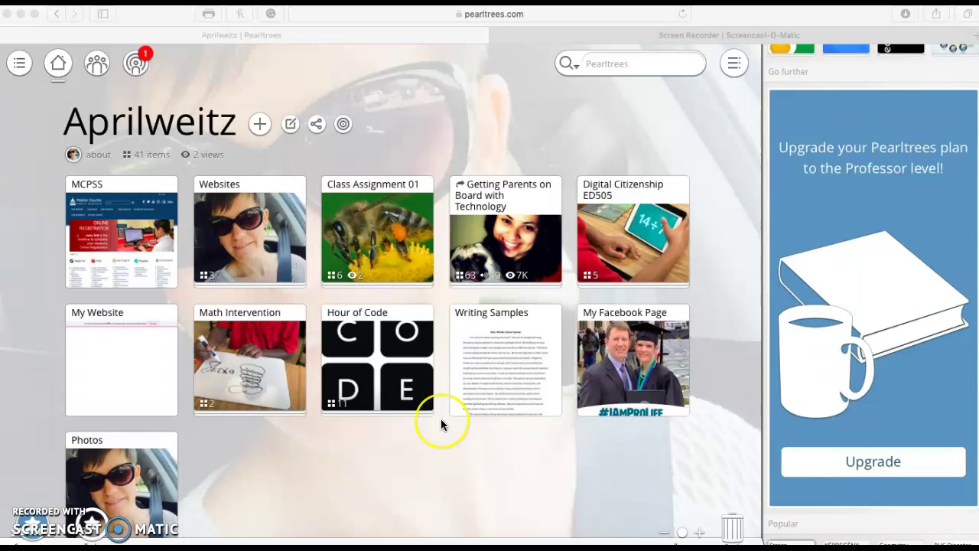
Open the Hour of Code collection in Safari, look through its items, and return to the home collection
scroll(440, 418, "down", 1)
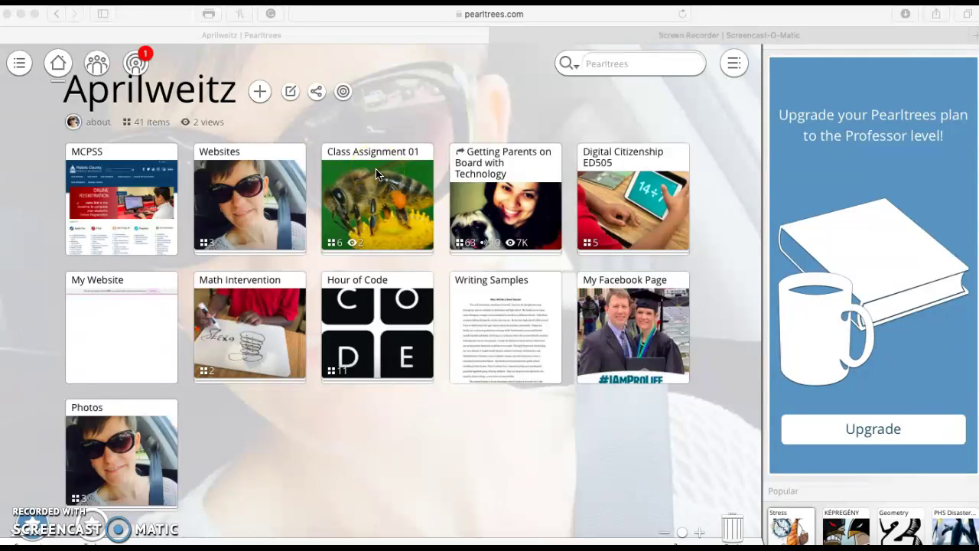
left_click(377, 326)
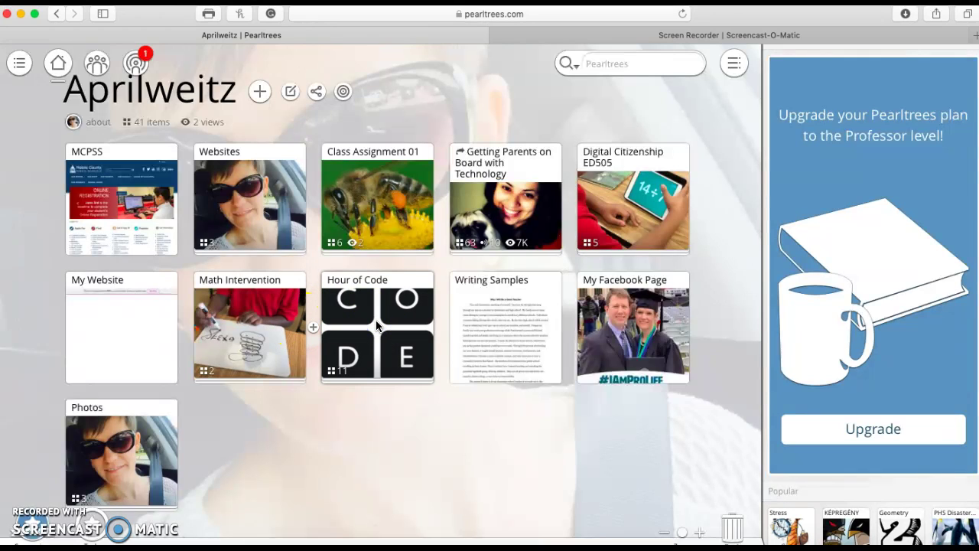
left_click(376, 326)
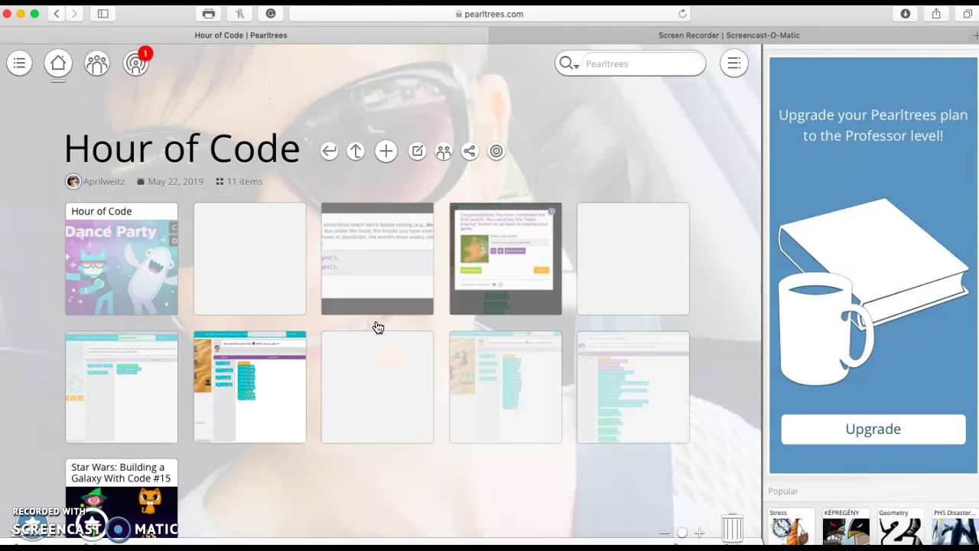
scroll(290, 464, "down", 2)
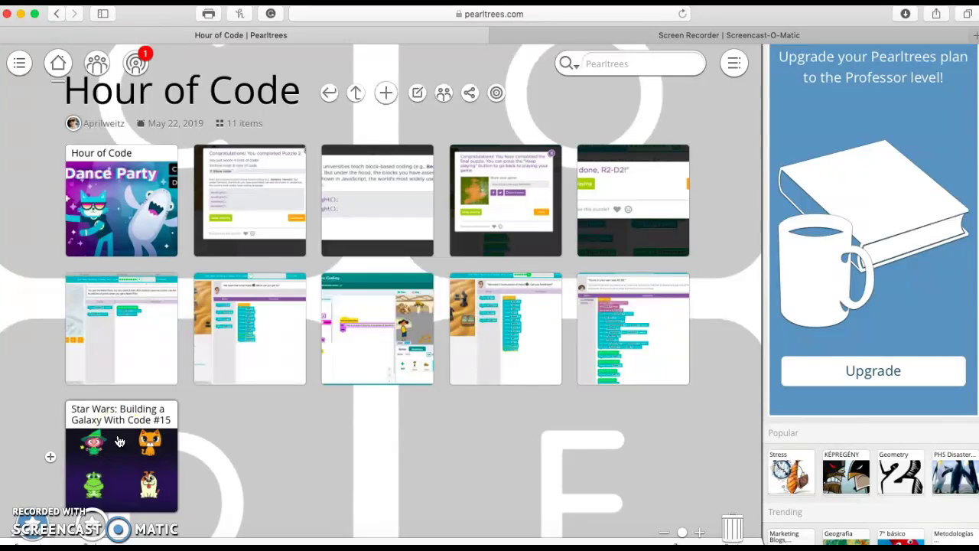
left_click(330, 95)
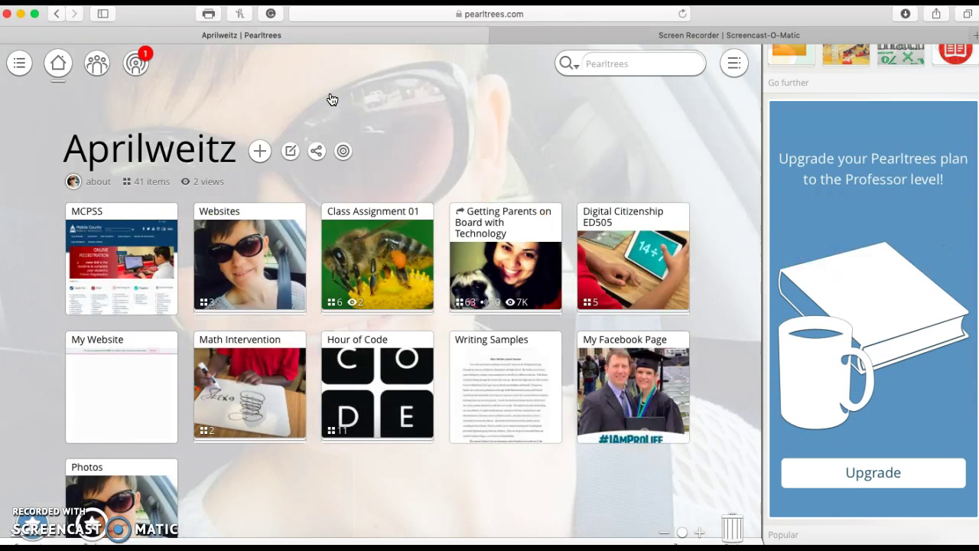
scroll(433, 181, "down", 2)
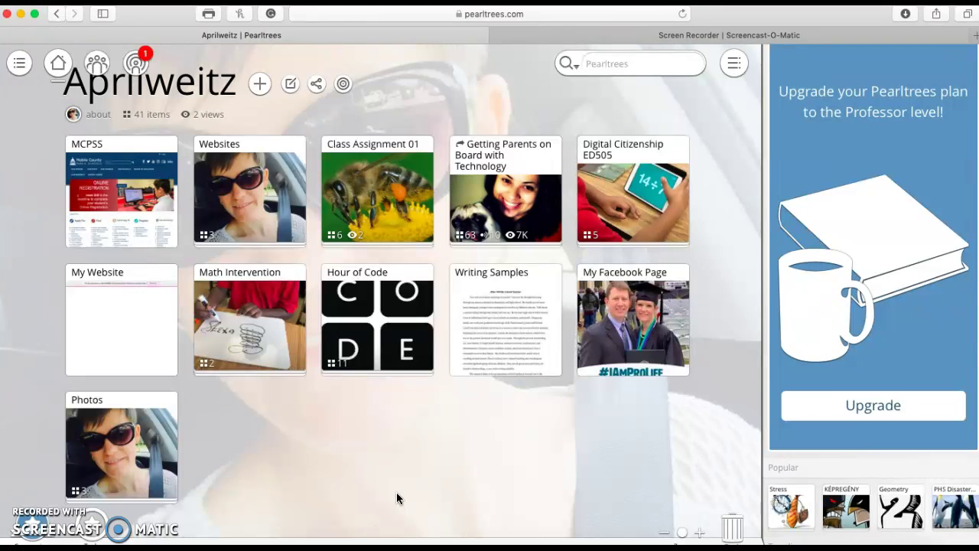
scroll(396, 493, "up", 1)
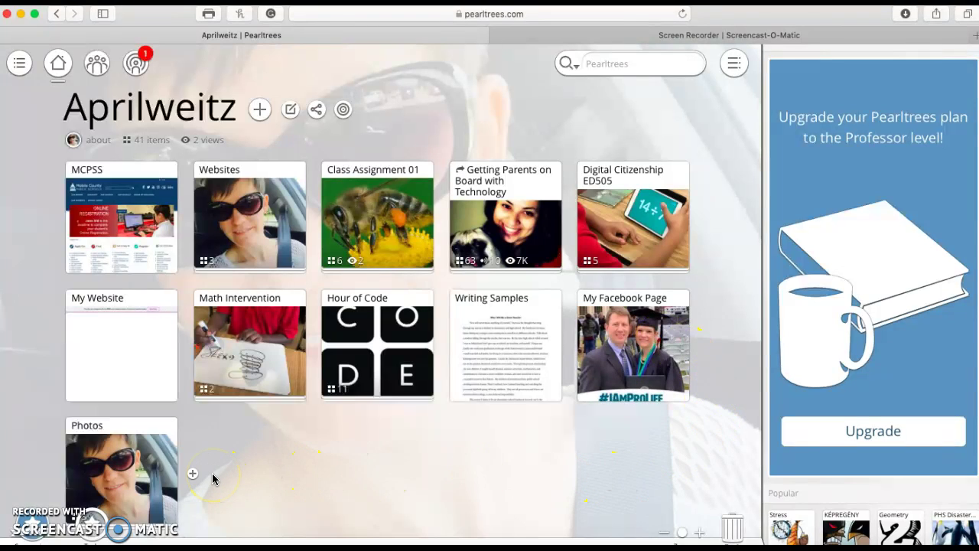
Show the browser's bookmarks sidebar, view the links in the expanded Education folder, and hide the sidebar
left_click(104, 14)
left_click(5, 124)
left_click(10, 124)
left_click(10, 123)
left_click(10, 123)
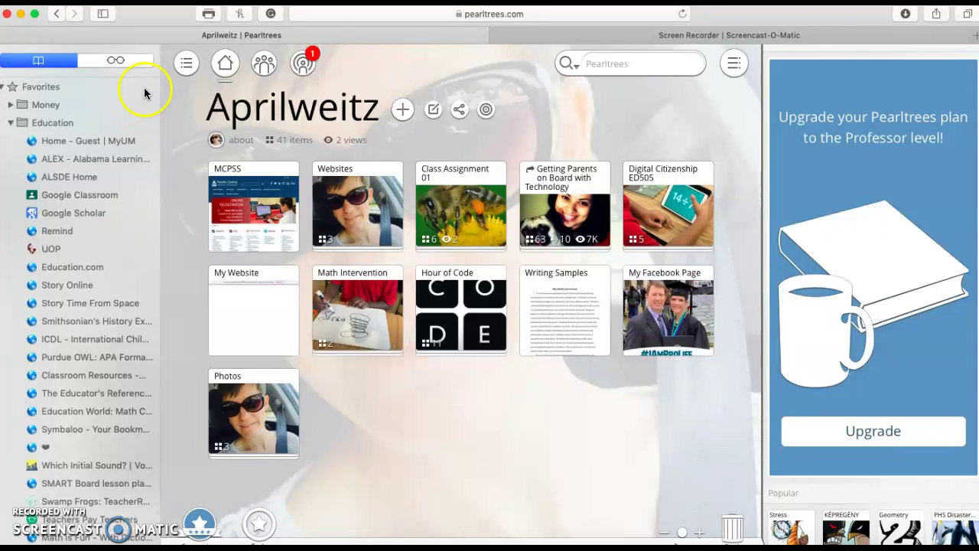
left_click(103, 13)
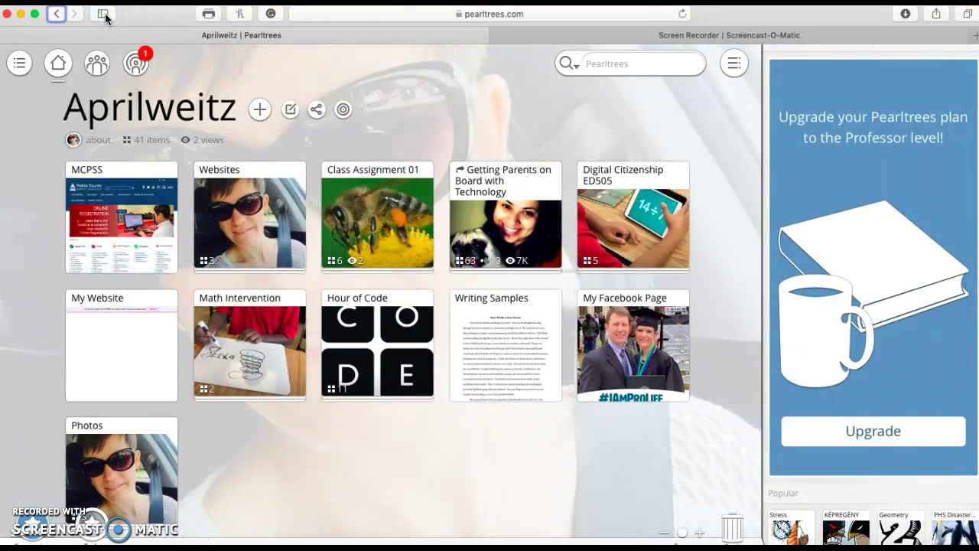